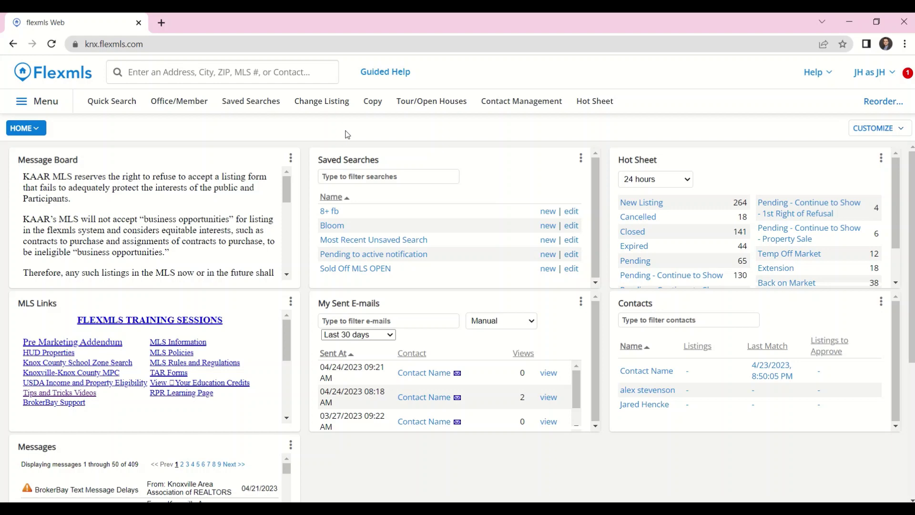
# Filter a new listing search to Listing Price 200,000–400,000 and Area Knox County - 1.
pyautogui.click(122, 104)
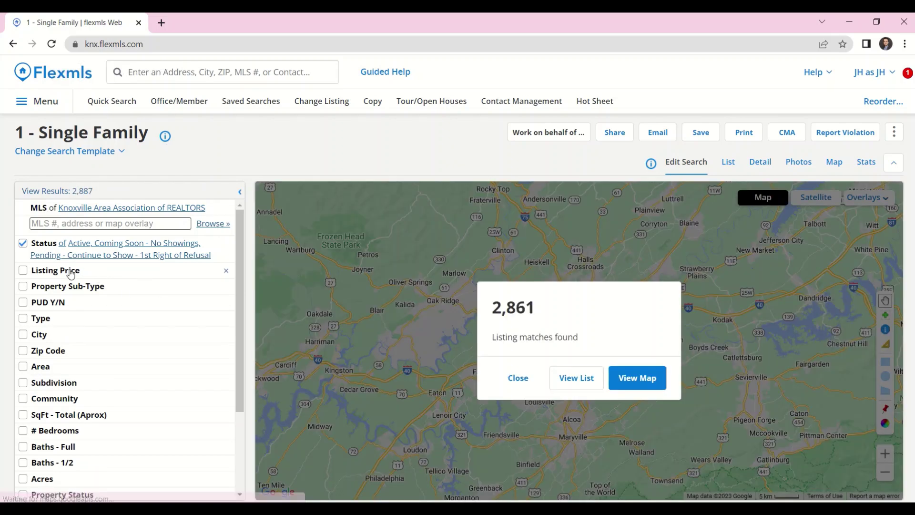
pyautogui.click(74, 270)
pyautogui.write('200')
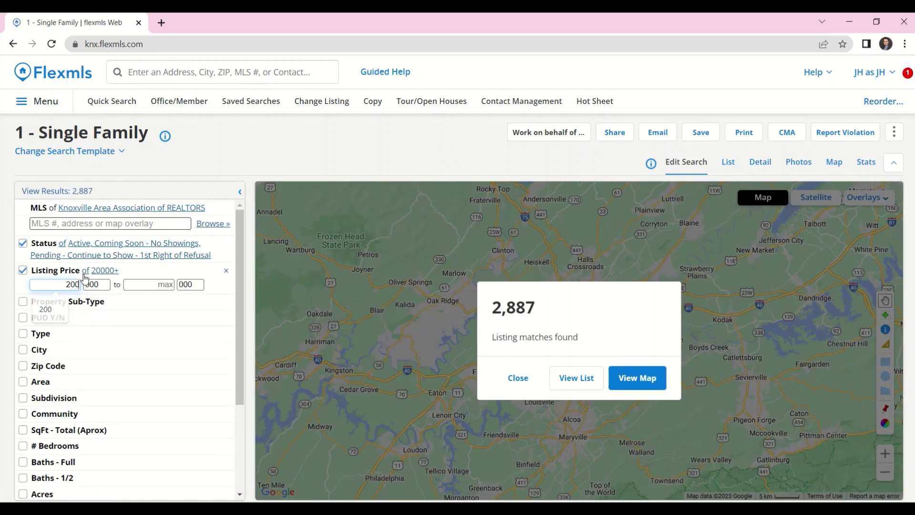
pyautogui.press('Tab')
pyautogui.press('Tab')
pyautogui.write('400')
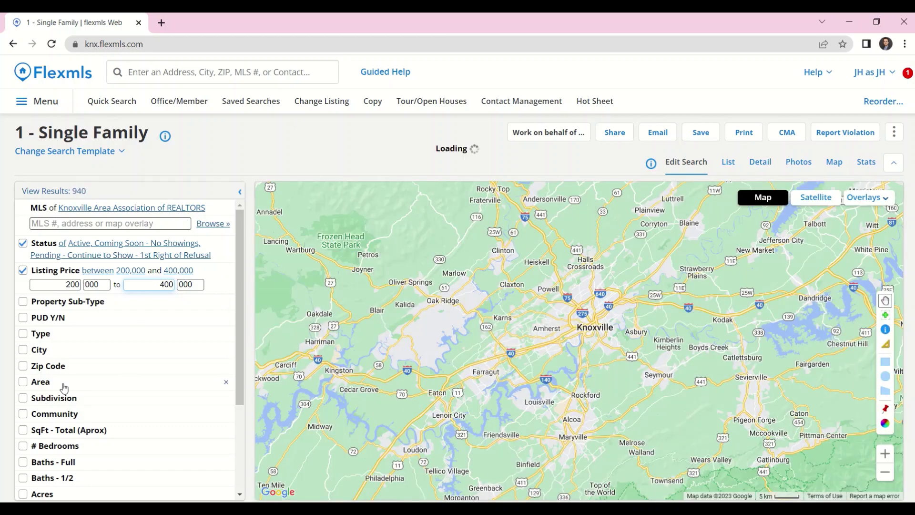
pyautogui.click(61, 384)
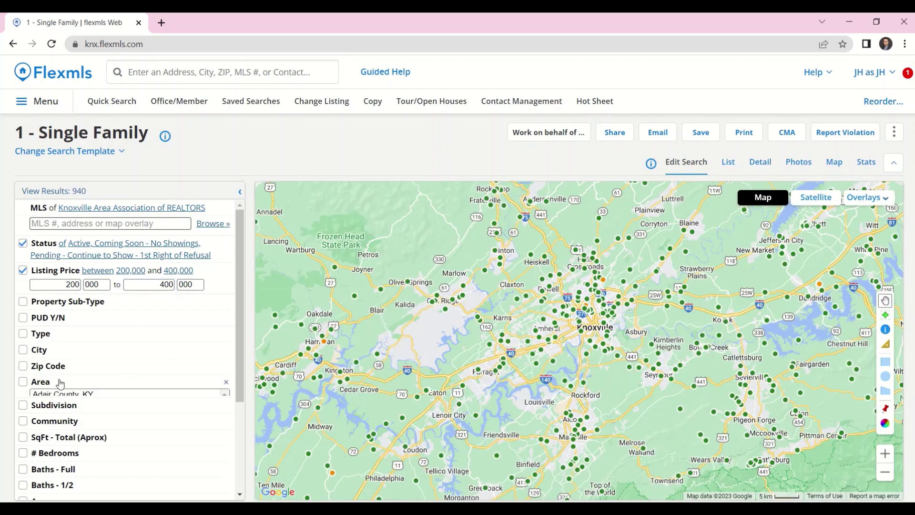
pyautogui.write('knox')
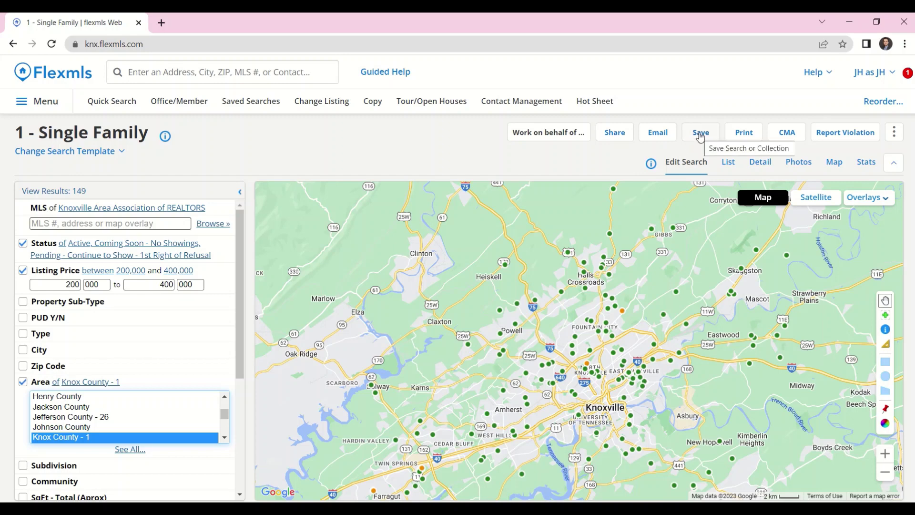
# Start saving the search, named 'and rescue' with description 'Knox 200k-400k'.
pyautogui.click(700, 134)
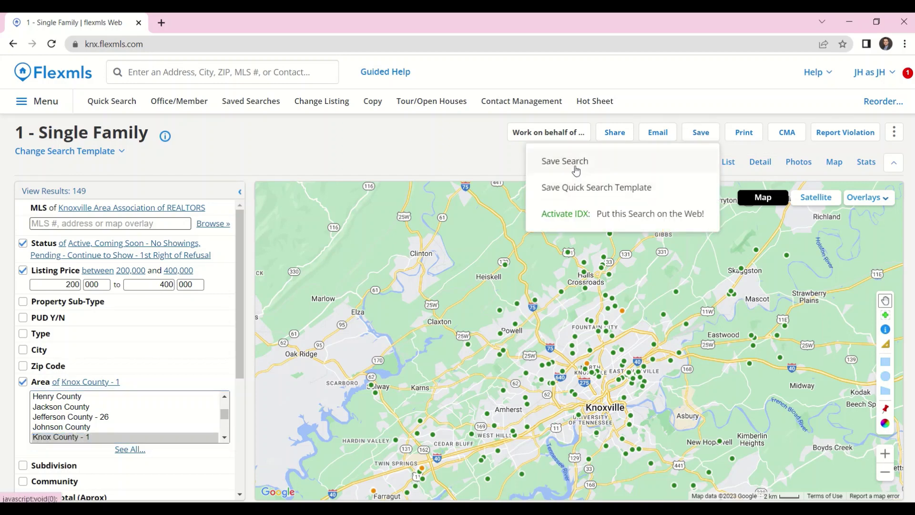
pyautogui.click(576, 167)
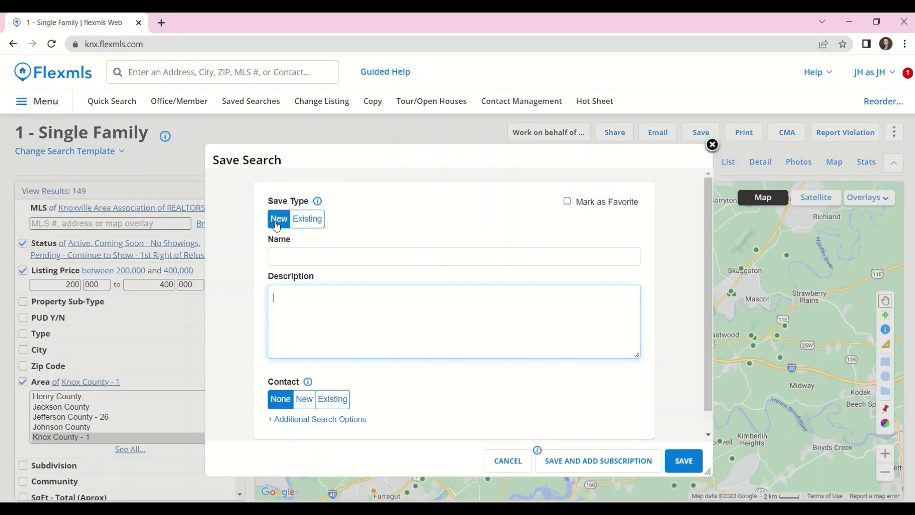
pyautogui.click(319, 256)
pyautogui.write('and rescue')
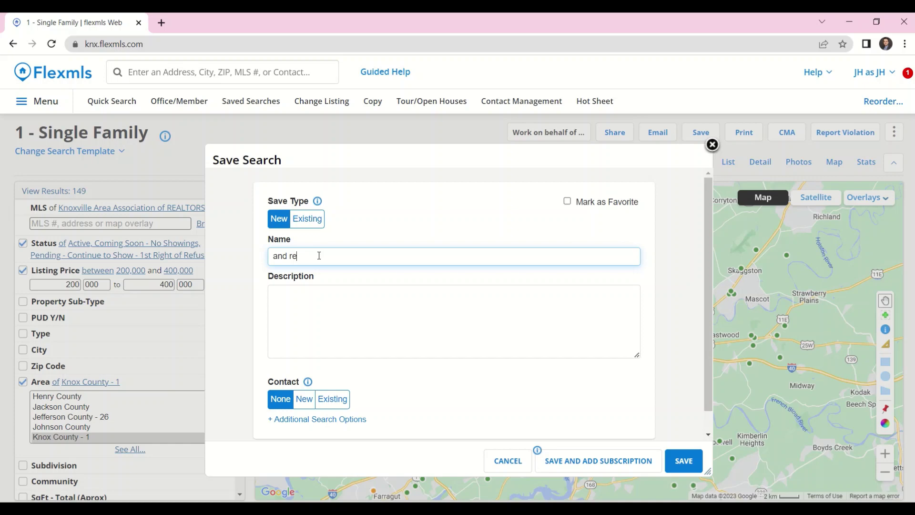
pyautogui.click(309, 293)
pyautogui.write('Knox 200k-400k')
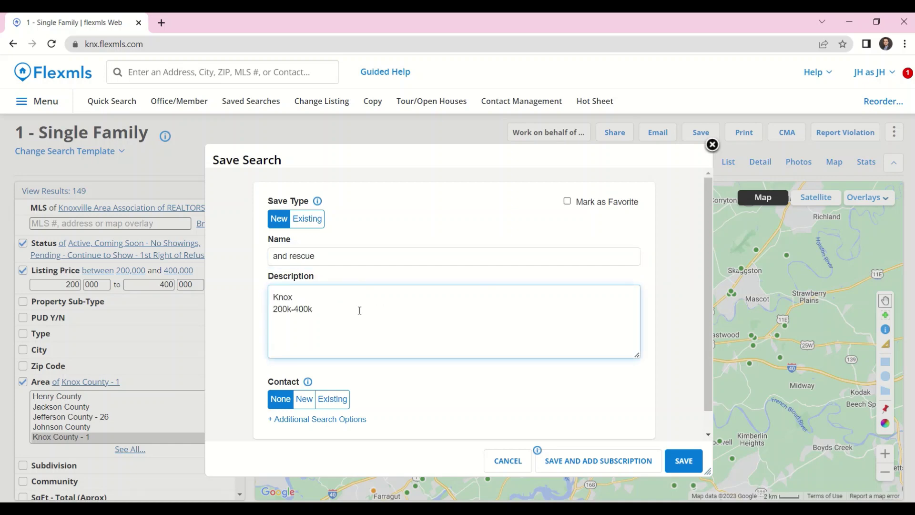
pyautogui.scroll(-1, 405, 327)
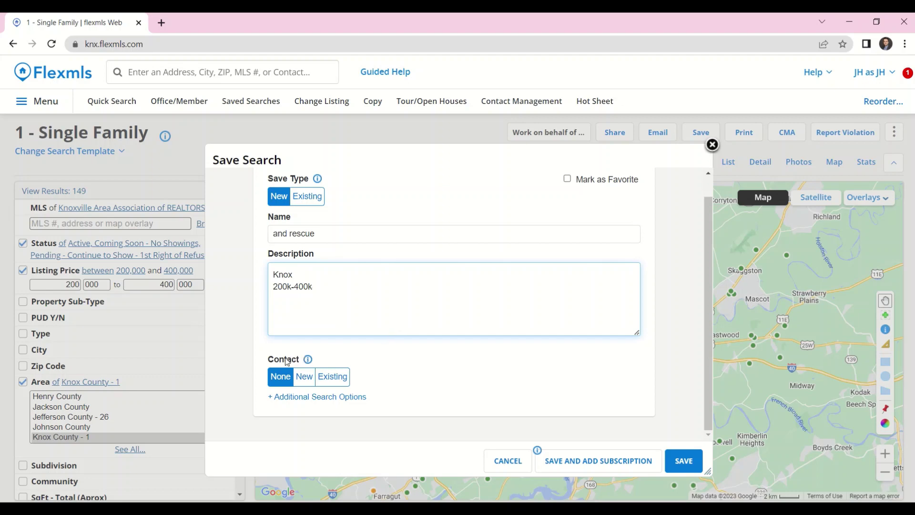
# Link the saved search to an existing buyer contact found by typing 'cont'.
pyautogui.click(329, 379)
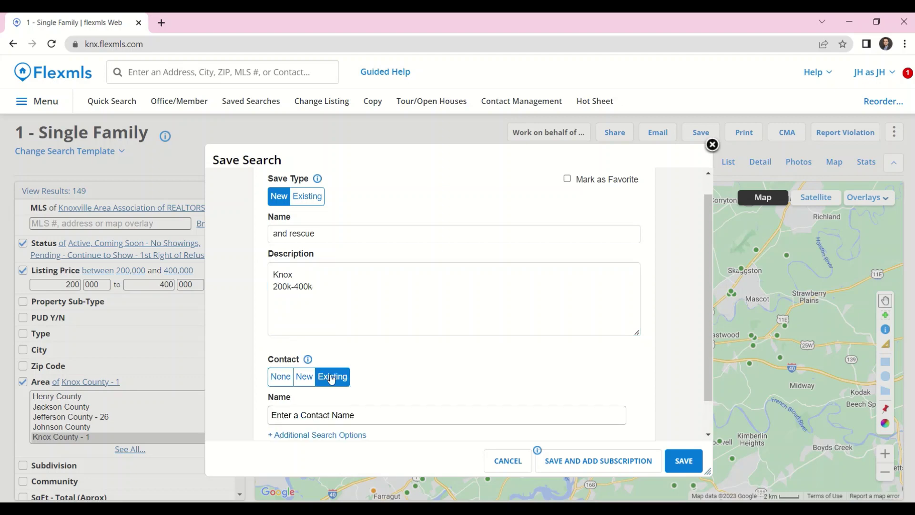
pyautogui.click(304, 376)
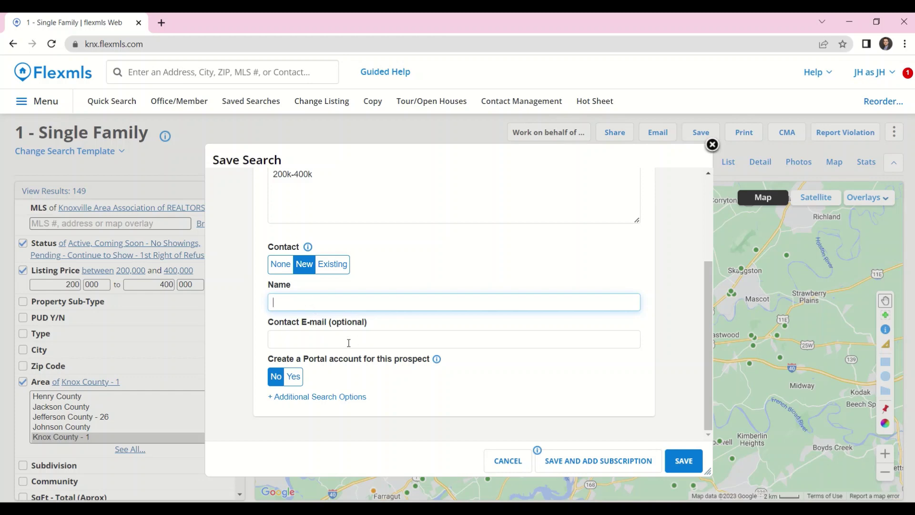
pyautogui.click(333, 263)
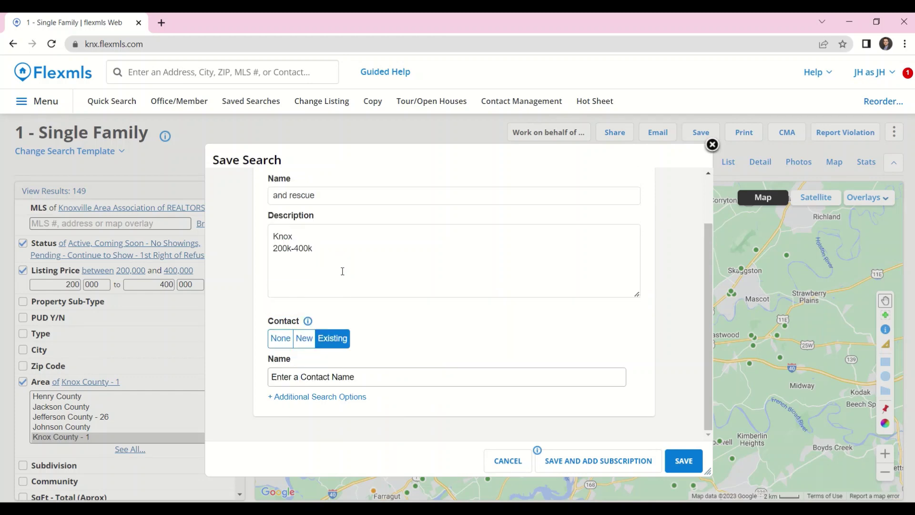
pyautogui.click(378, 375)
pyautogui.write('cont')
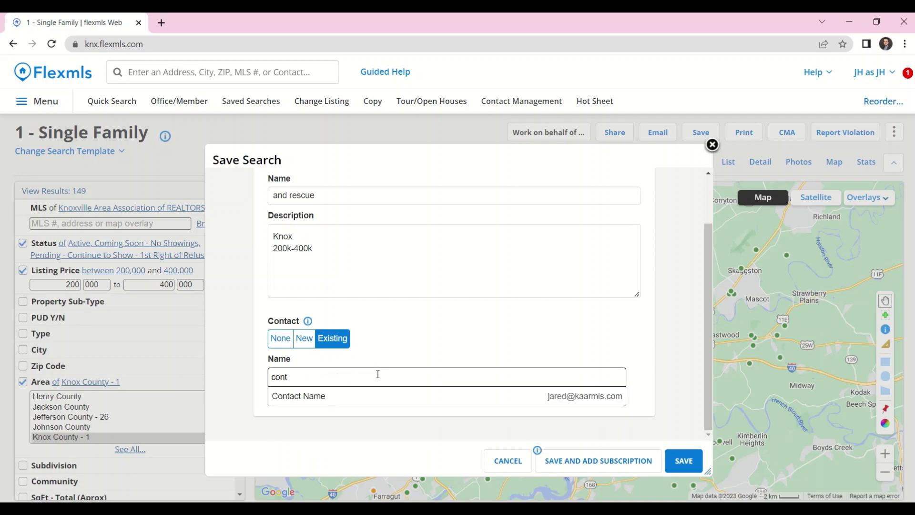
pyautogui.click(374, 398)
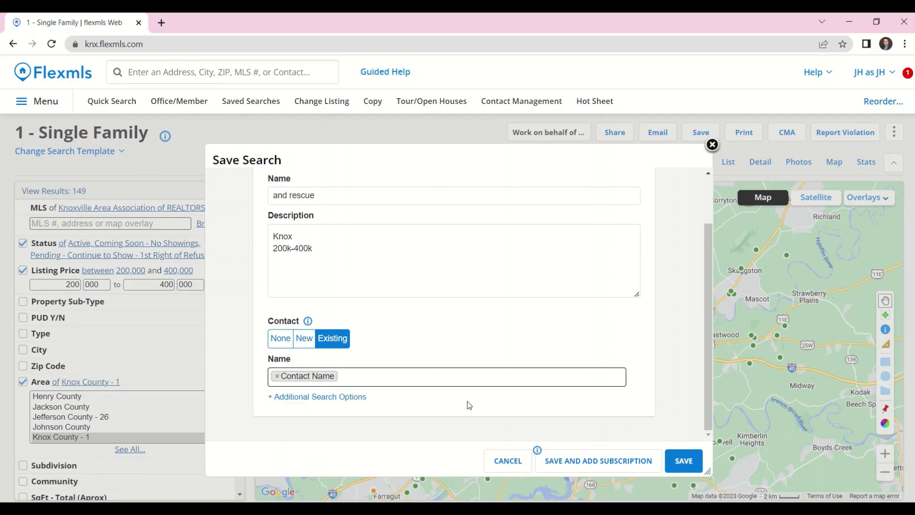
# Save the search and begin its subscription, leaving the recipient contacts unchanged.
pyautogui.click(591, 463)
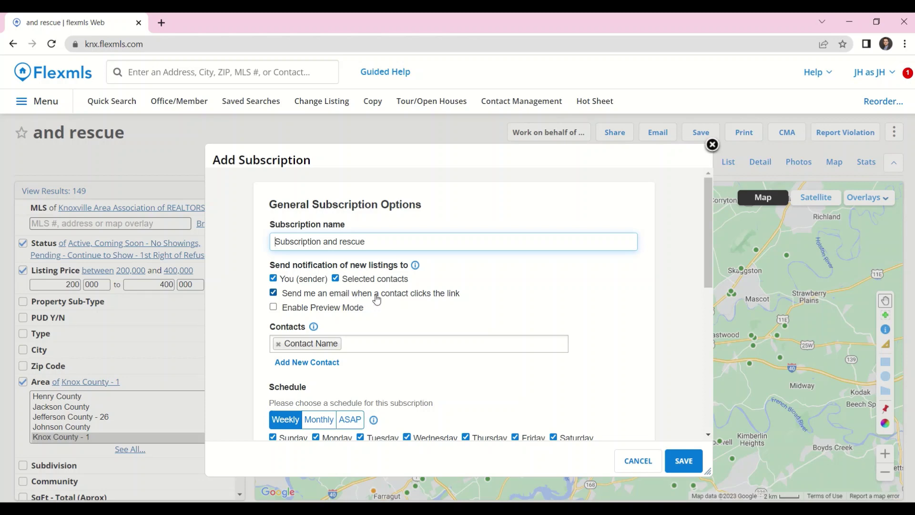
pyautogui.click(391, 316)
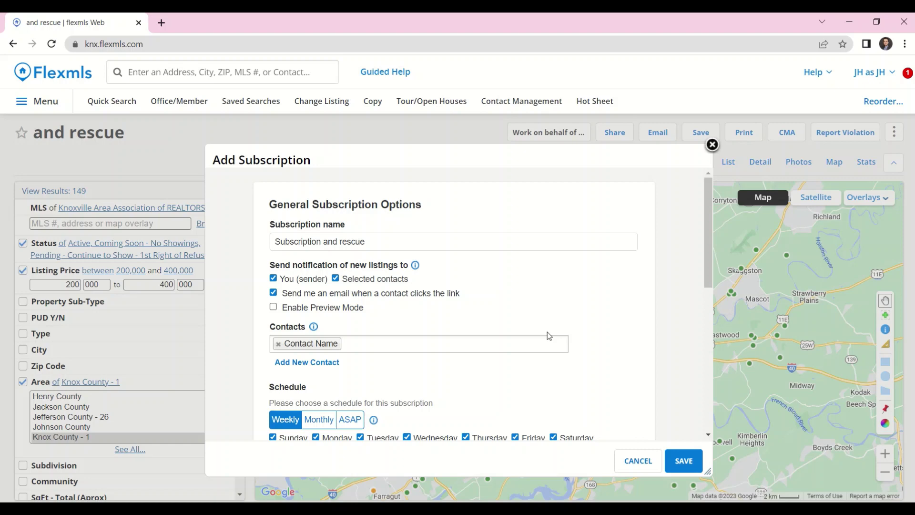
pyautogui.click(390, 345)
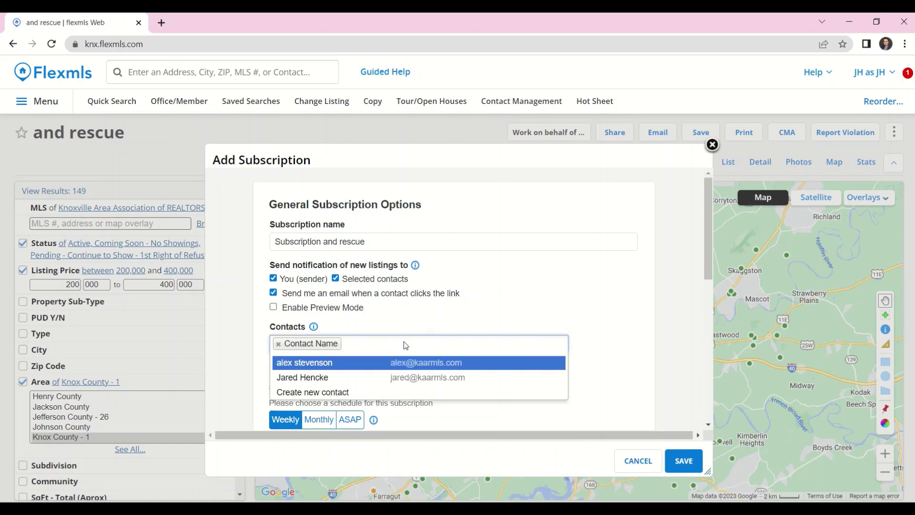
pyautogui.click(593, 346)
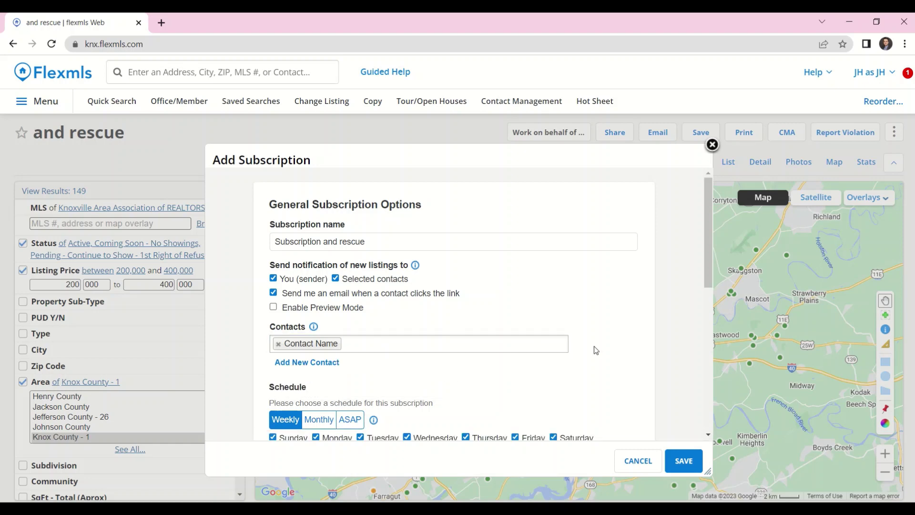
# Change the subscription schedule from Monthly to ASAP.
pyautogui.scroll(-3, 594, 346)
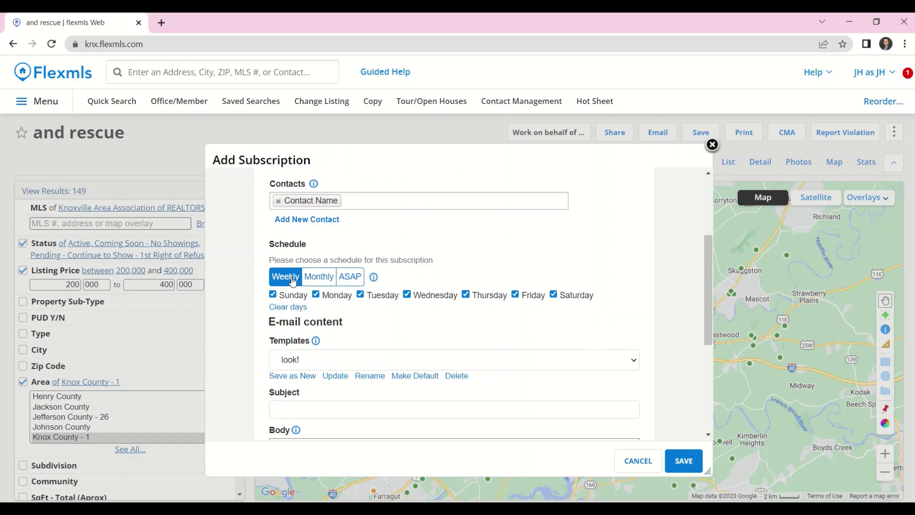
pyautogui.click(310, 281)
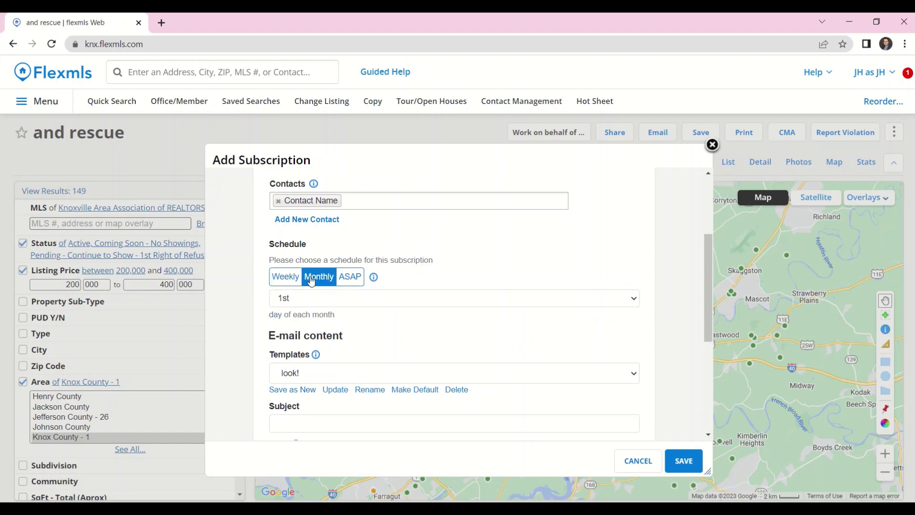
pyautogui.click(355, 281)
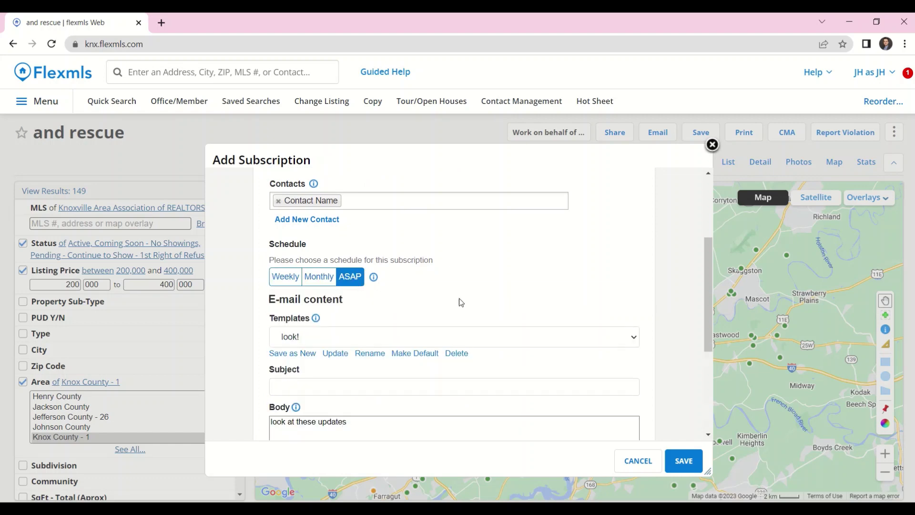
pyautogui.scroll(-3, 460, 301)
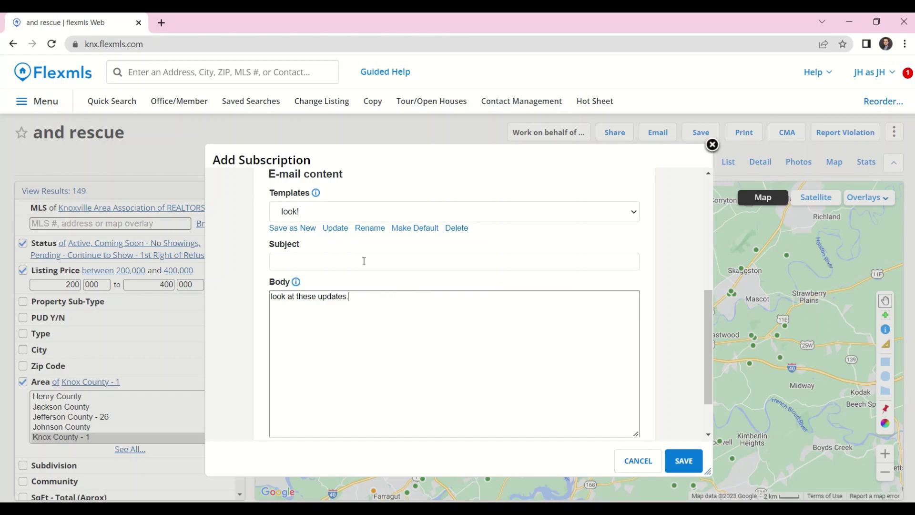
# Store the e-mail content as new template 'look 2', then save the search and subscription.
pyautogui.scroll(1, 395, 281)
pyautogui.scroll(1, 267, 257)
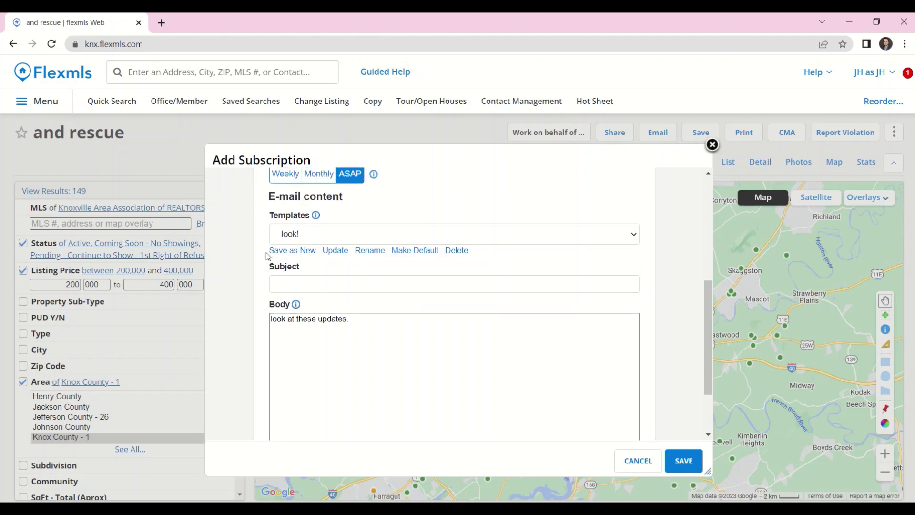
pyautogui.click(291, 251)
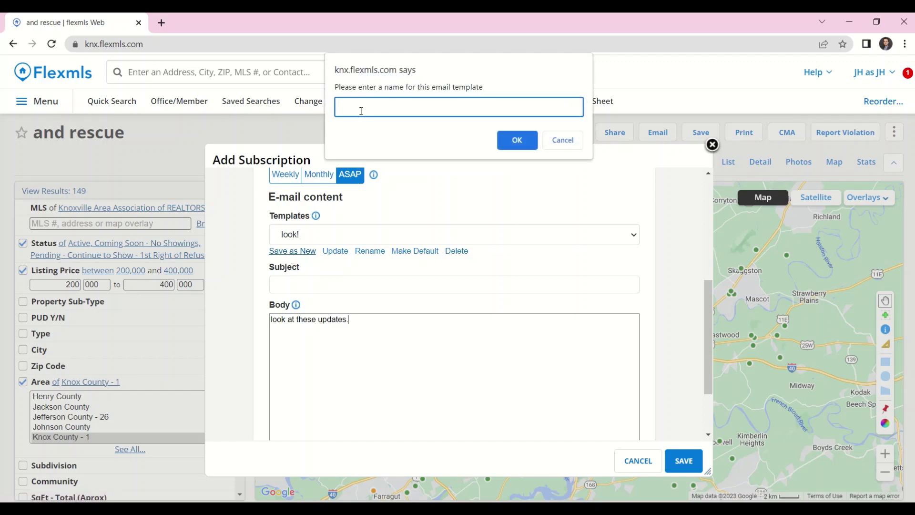
pyautogui.write('look 2')
pyautogui.click(518, 143)
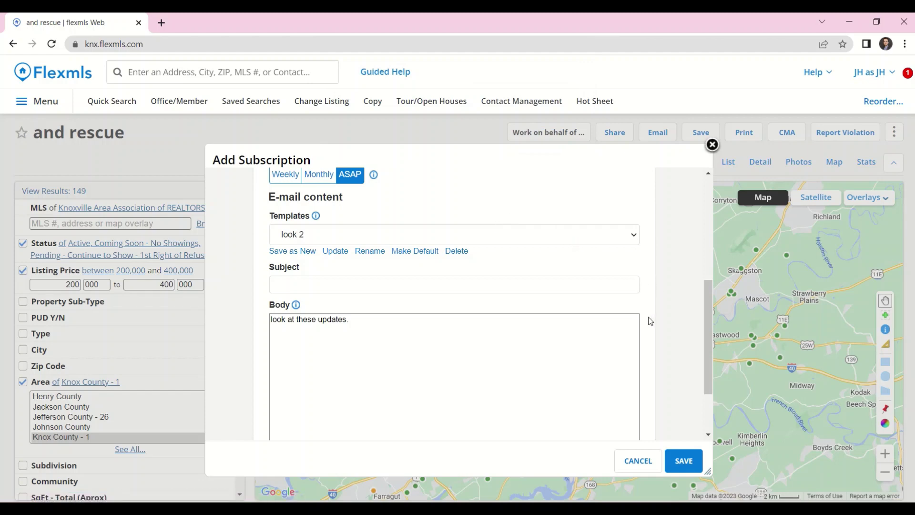
pyautogui.scroll(-2, 649, 321)
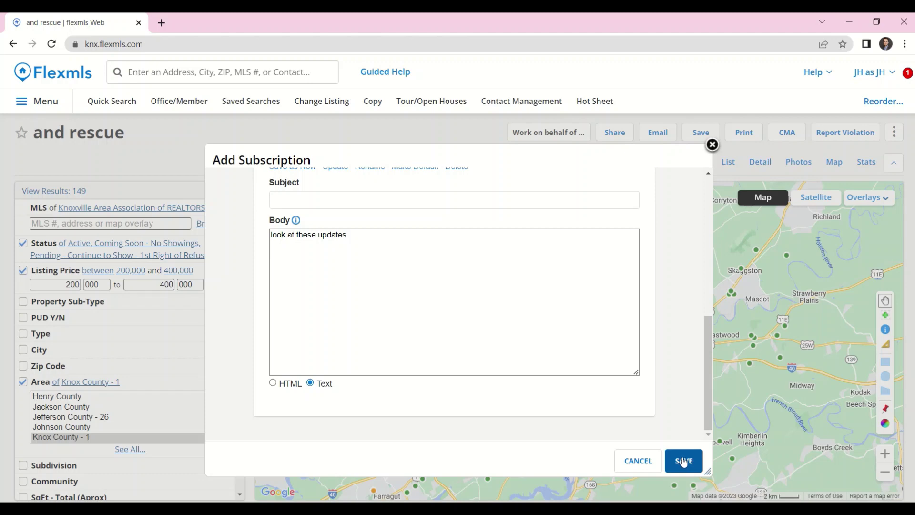
pyautogui.click(683, 462)
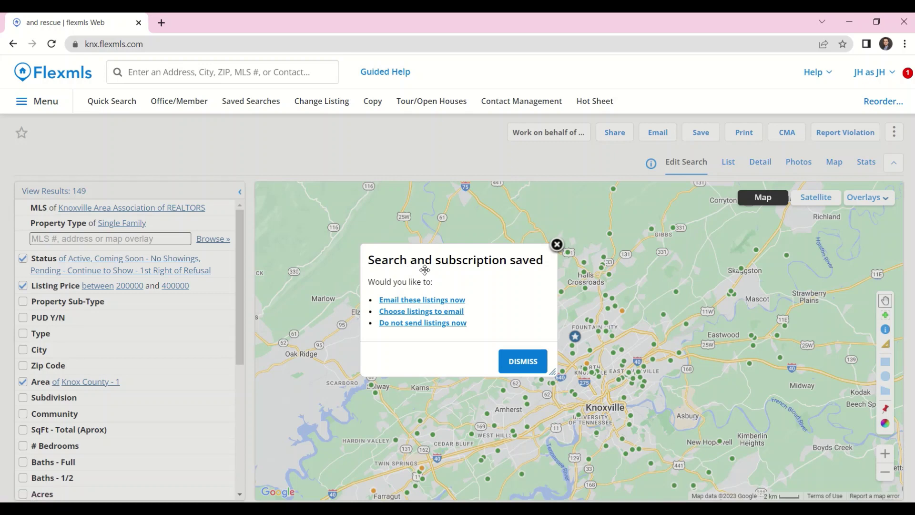
# In Contact Management, open the buyer contact's 'and rescue' subscription for editing.
pyautogui.click(47, 105)
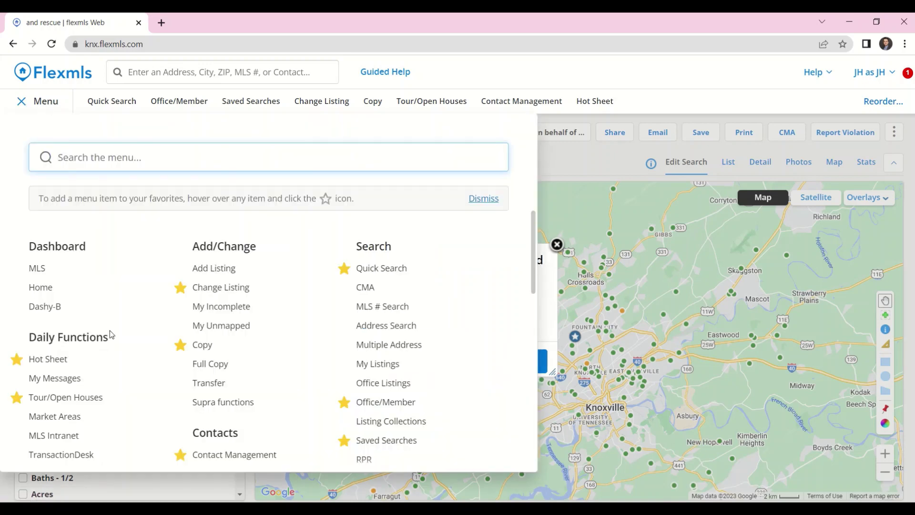
pyautogui.scroll(-2, 114, 329)
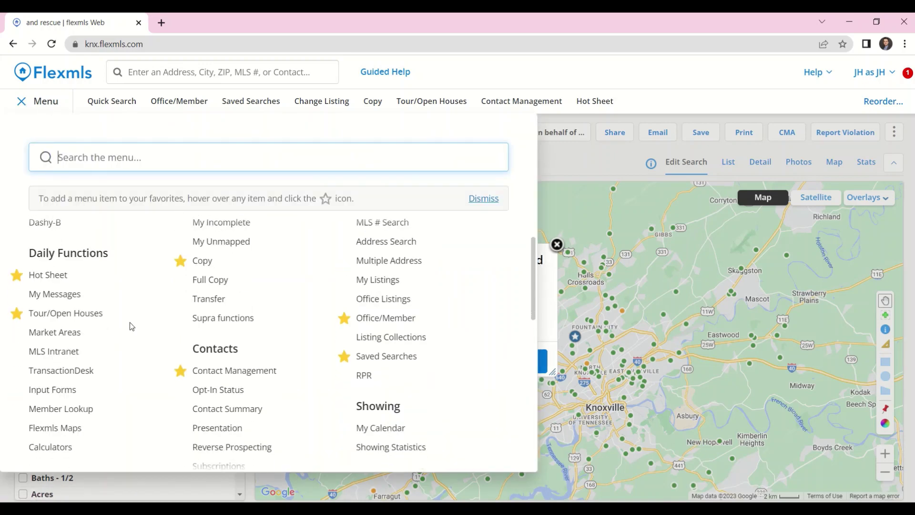
pyautogui.click(257, 376)
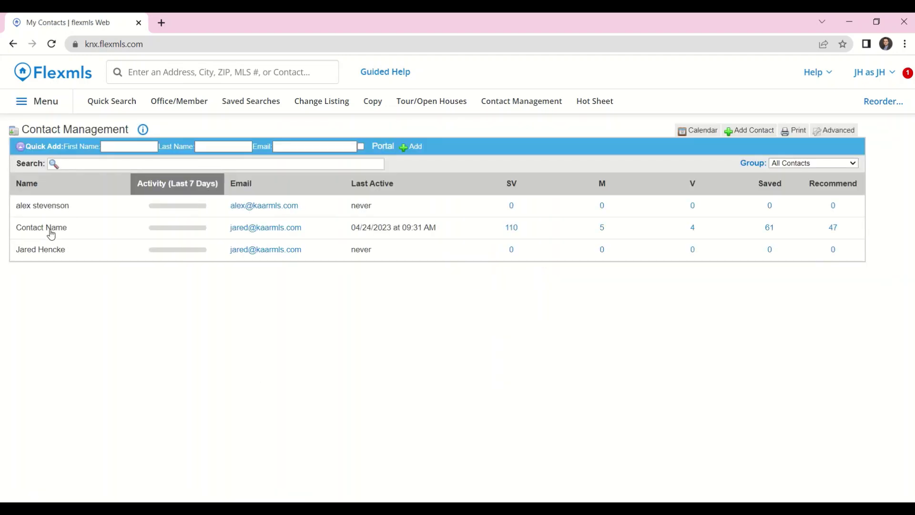
pyautogui.click(51, 234)
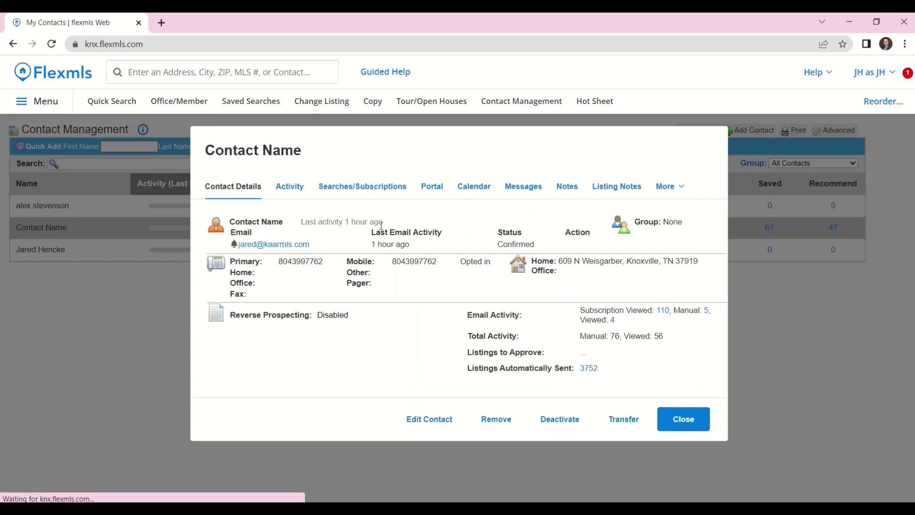
pyautogui.click(373, 187)
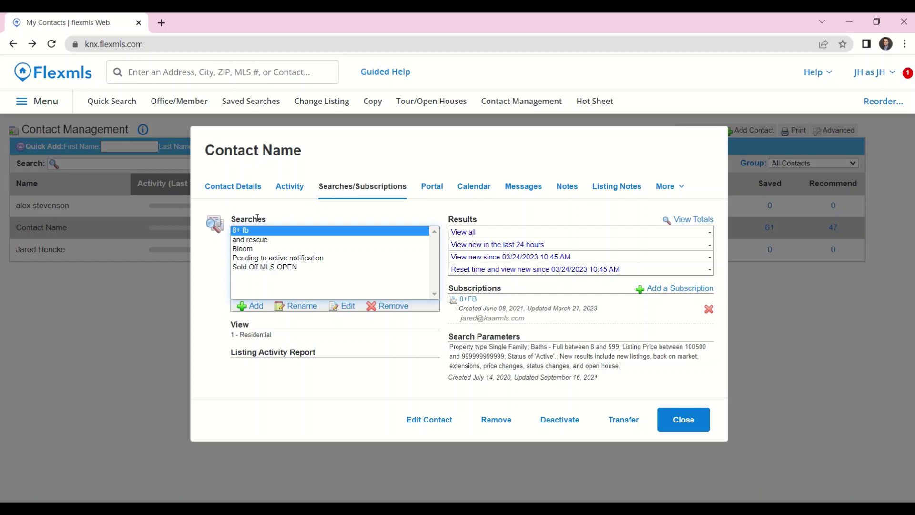
pyautogui.click(262, 241)
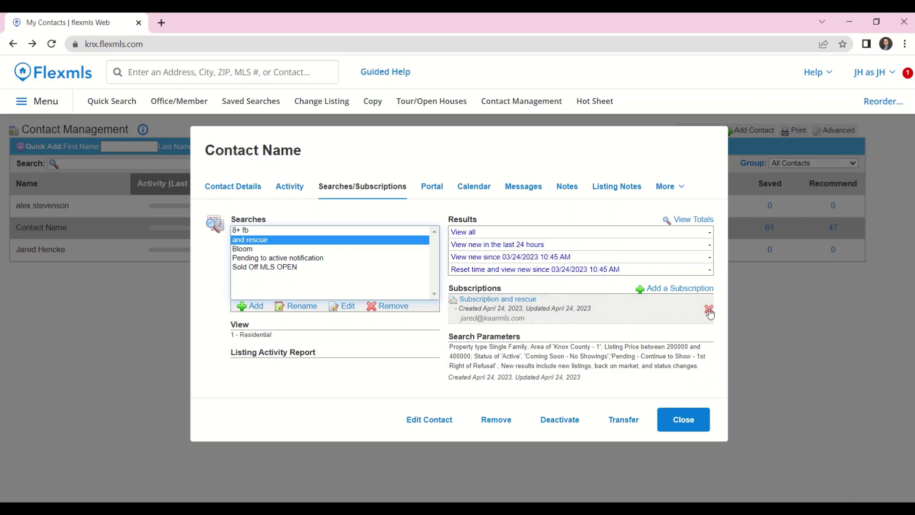
pyautogui.click(509, 301)
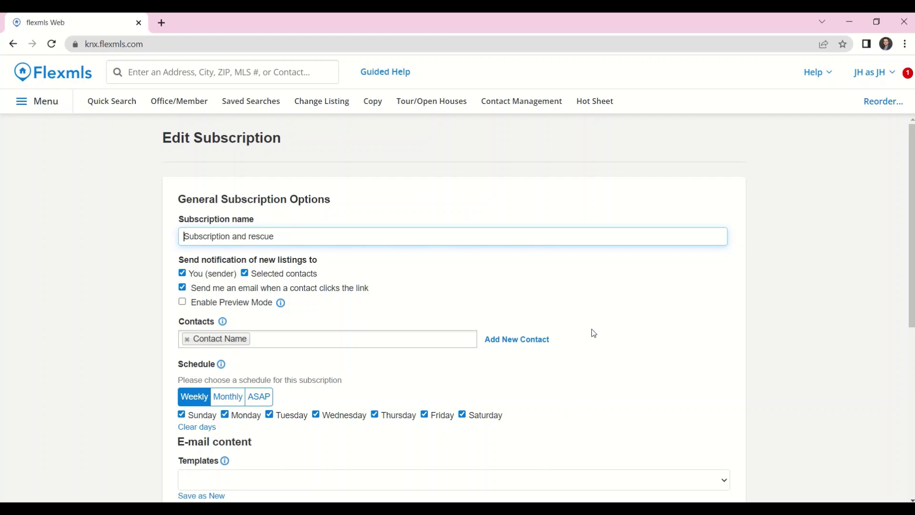
pyautogui.scroll(-1, 591, 374)
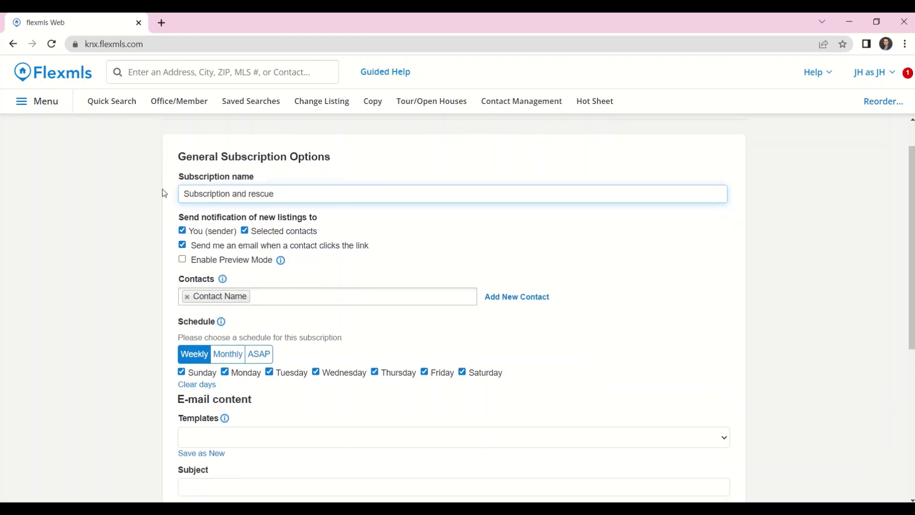
# Go to My Sent E-Mails and switch the list to Subscription (90 days) e-mails.
pyautogui.click(48, 104)
pyautogui.scroll(-3, 161, 407)
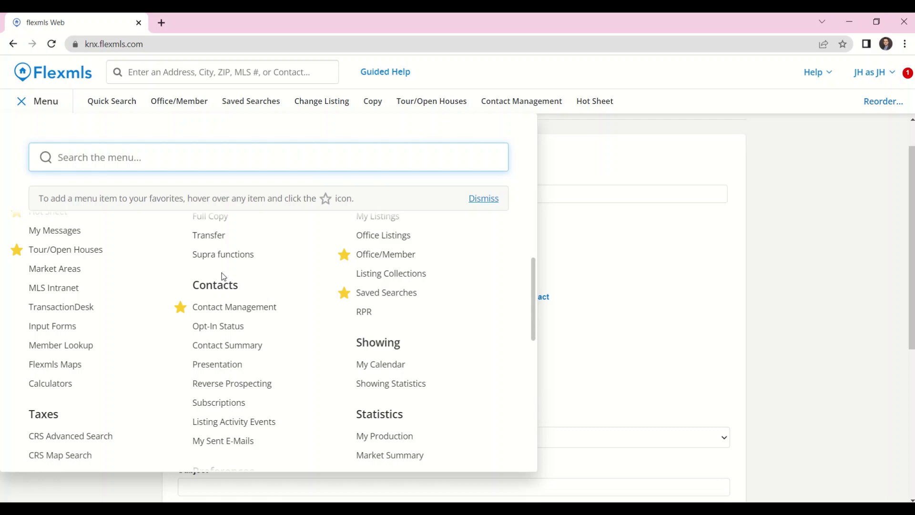
pyautogui.click(223, 441)
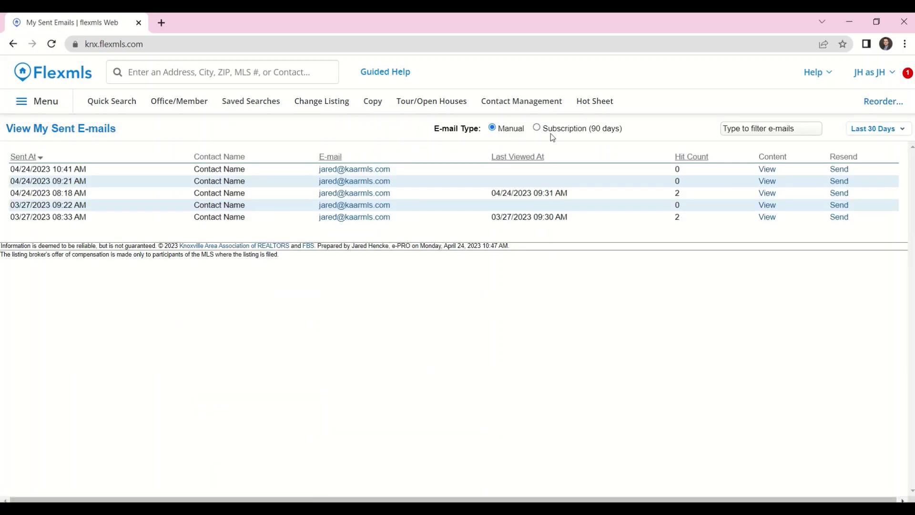
pyautogui.click(538, 129)
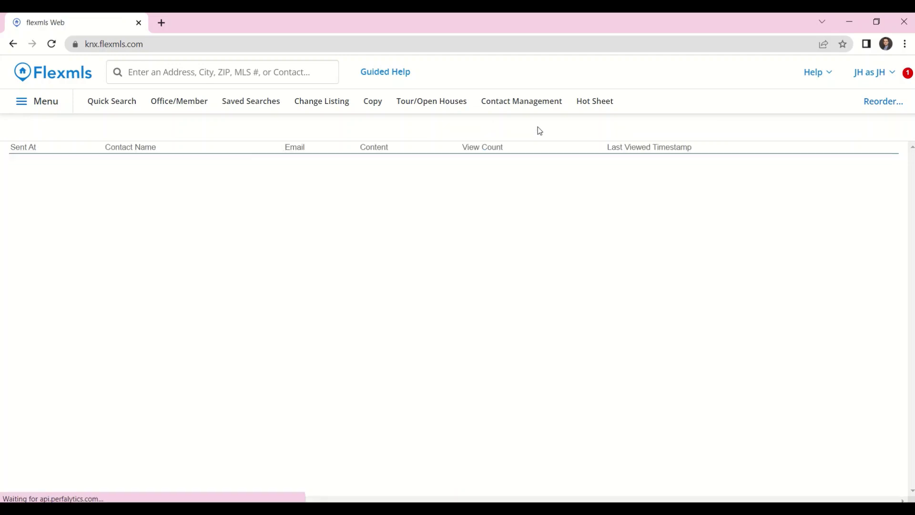